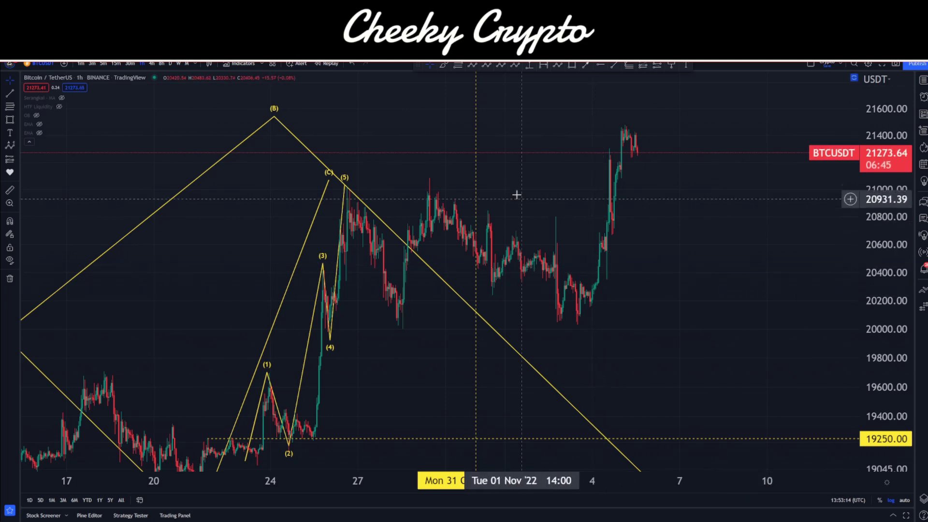
On the DXY layout, draw a downward arrow from above the recent top, then delete it.
click(476, 170)
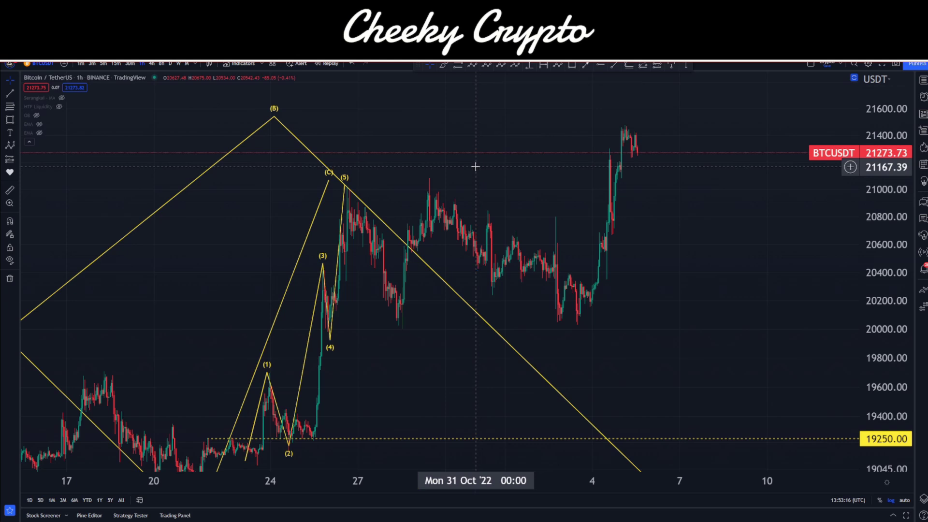
key(ctrl+Tab)
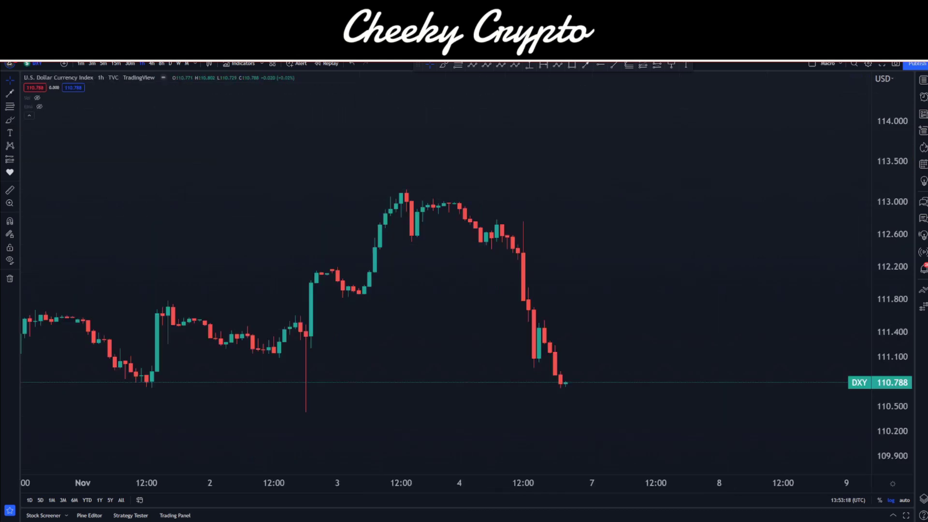
click(586, 64)
click(469, 157)
click(639, 345)
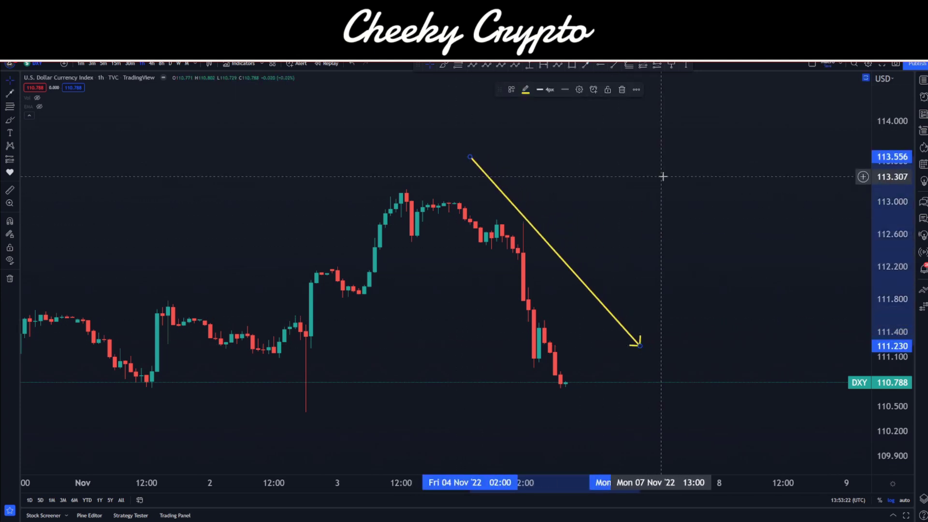
key(Delete)
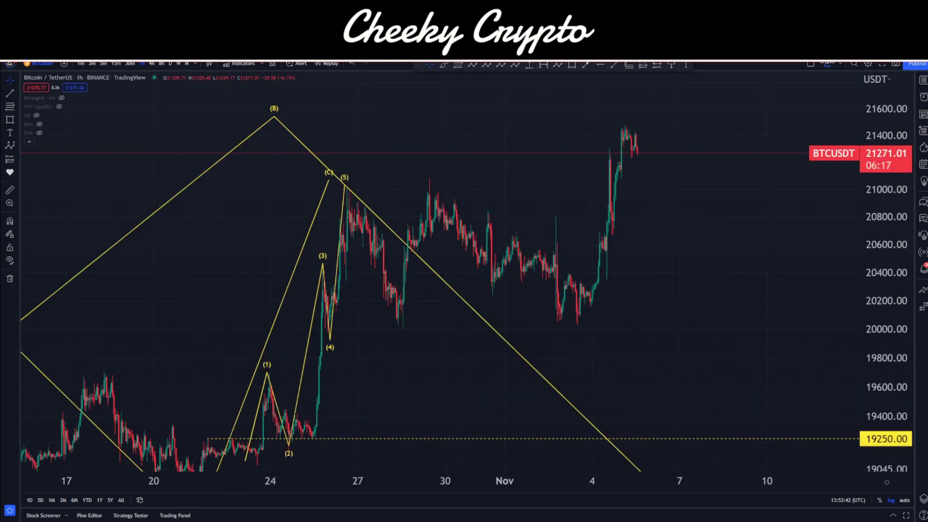
Place a trial Elliott (0)-(A)-(B)-(C) correction from the 20008 low to the latest high, then delete it.
scroll(646, 295, right, 1)
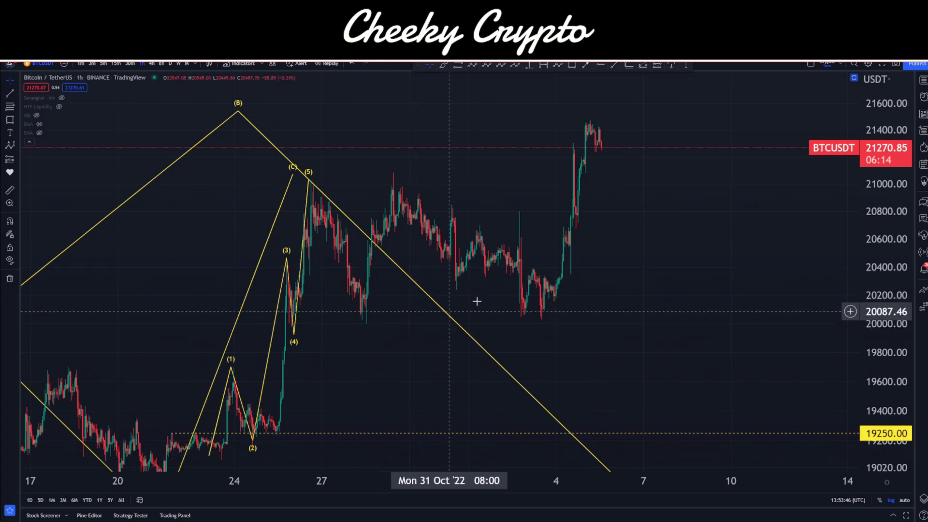
click(486, 65)
click(349, 321)
click(394, 167)
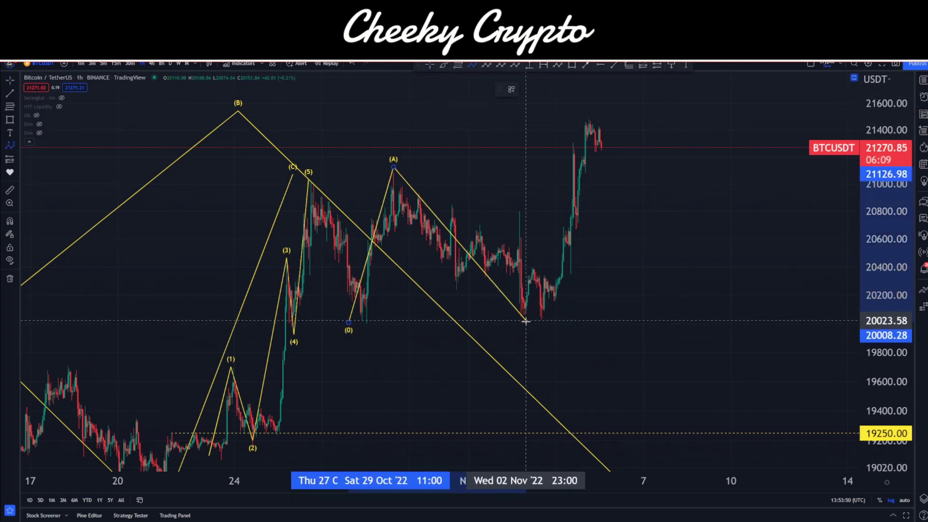
click(526, 324)
click(595, 119)
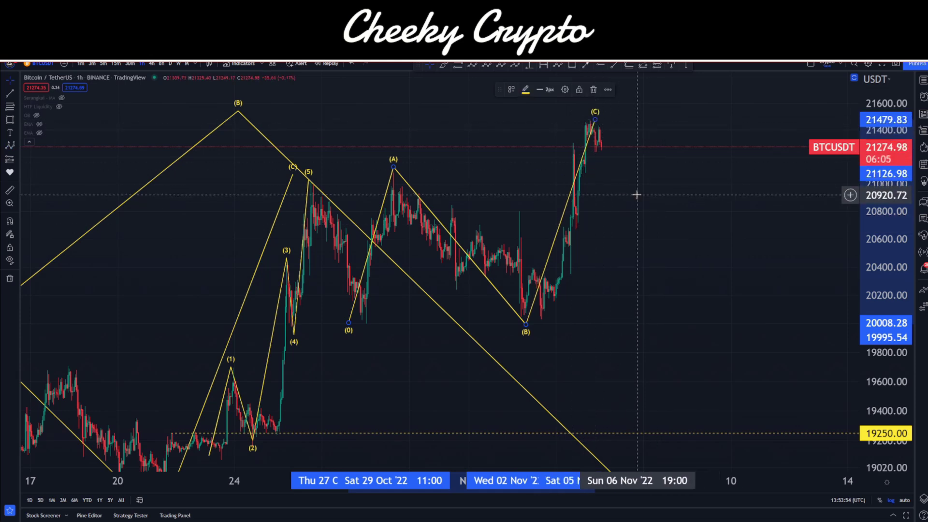
drag(626, 138, 631, 174)
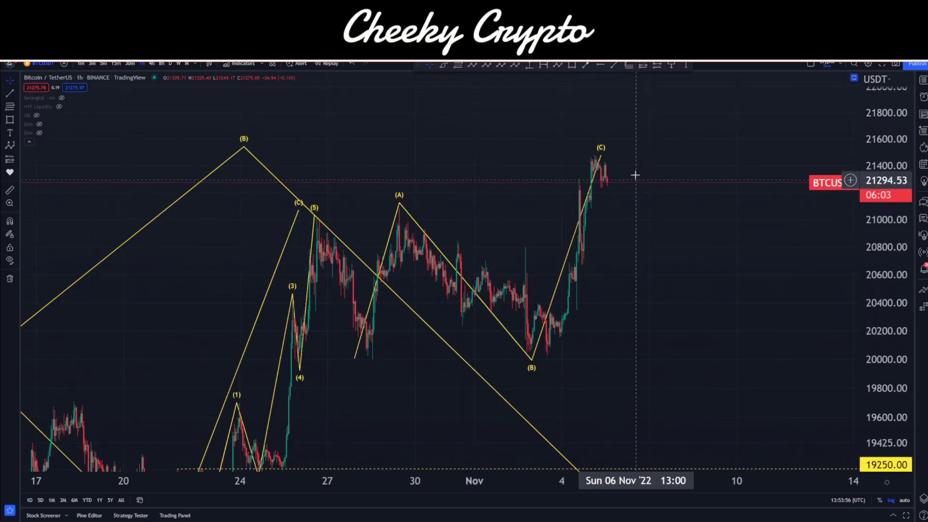
click(576, 236)
key(Delete)
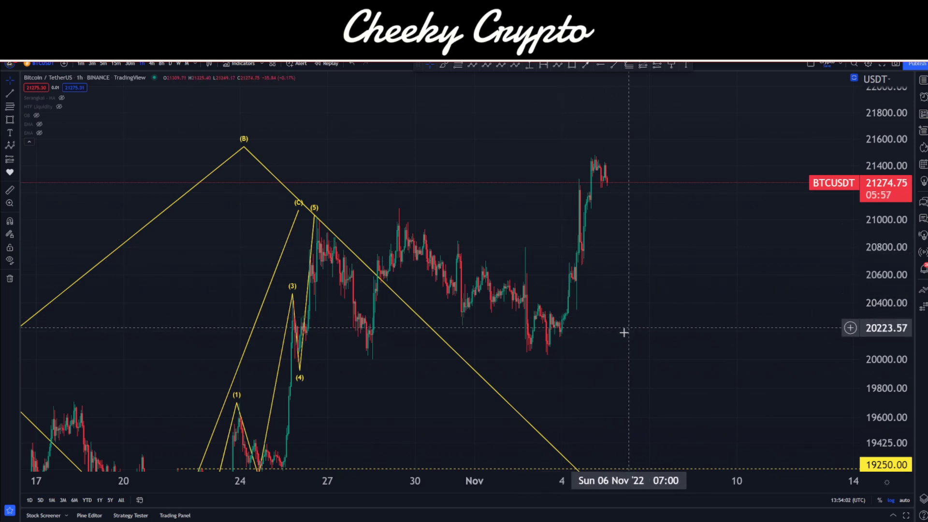
drag(519, 370, 546, 336)
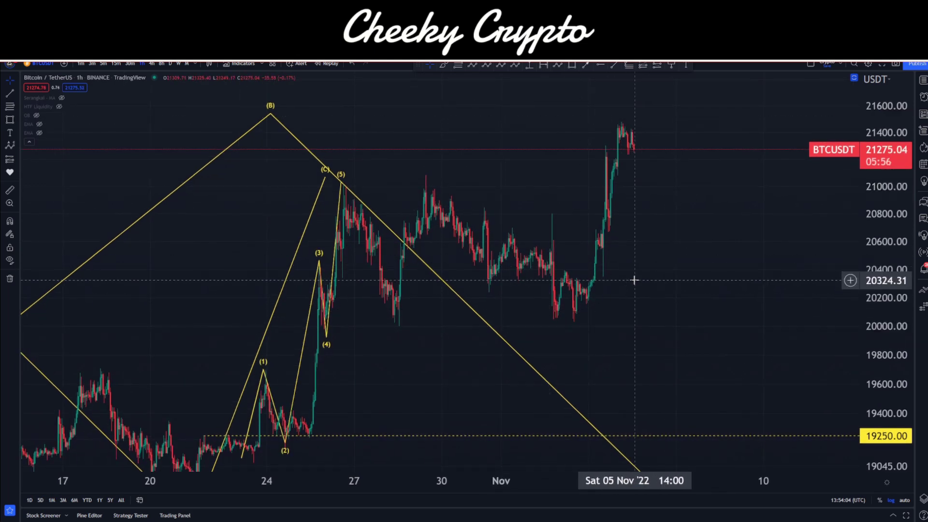
Glance at the DXY layout, return to BTCUSDT, and frame the 1h chart on 30 October–9 November.
key(ctrl+Tab)
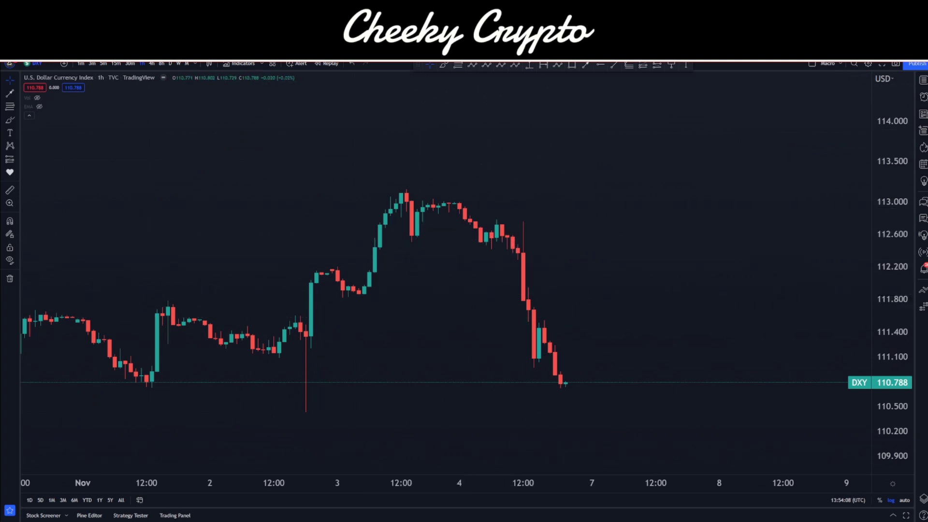
key(ctrl+Tab)
scroll(601, 223, up, 3)
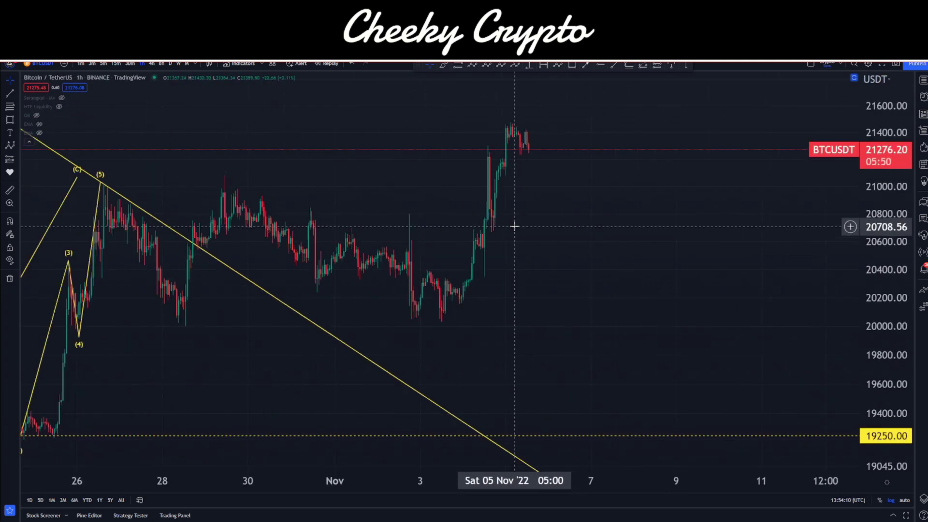
drag(572, 221, 665, 283)
scroll(580, 290, up, 4)
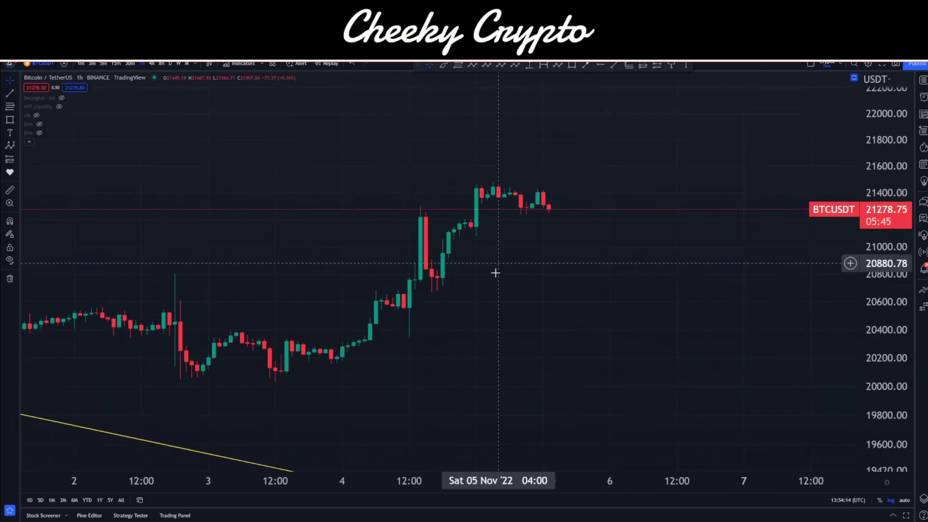
drag(451, 286, 489, 260)
scroll(489, 260, down, 3)
drag(683, 265, 435, 365)
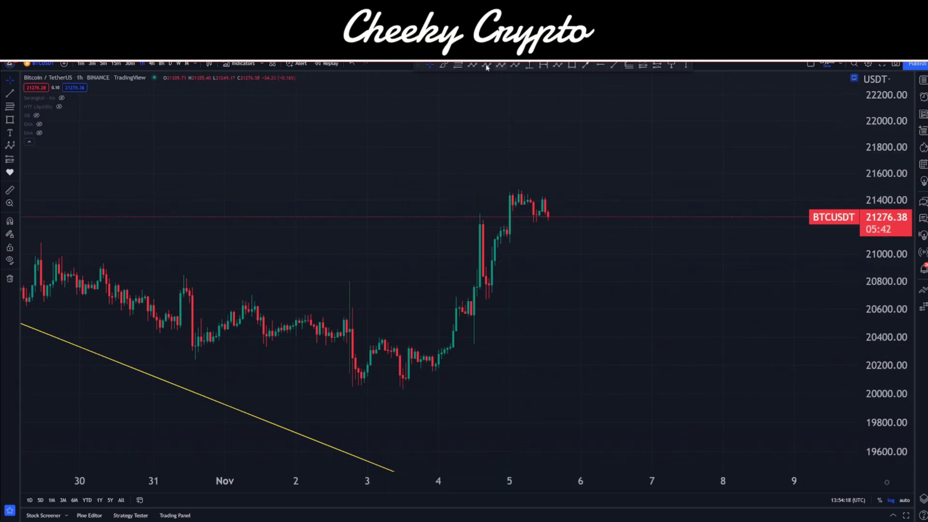
click(480, 213)
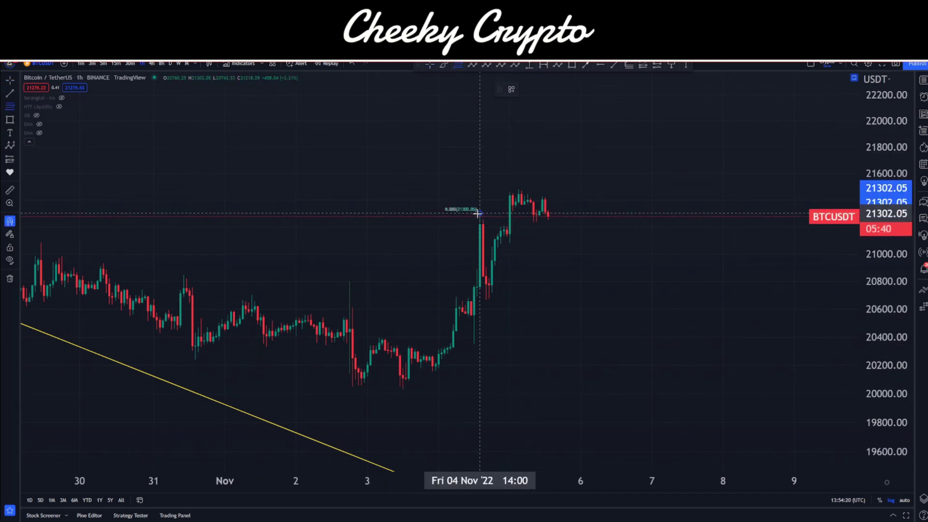
click(403, 410)
drag(424, 389, 483, 298)
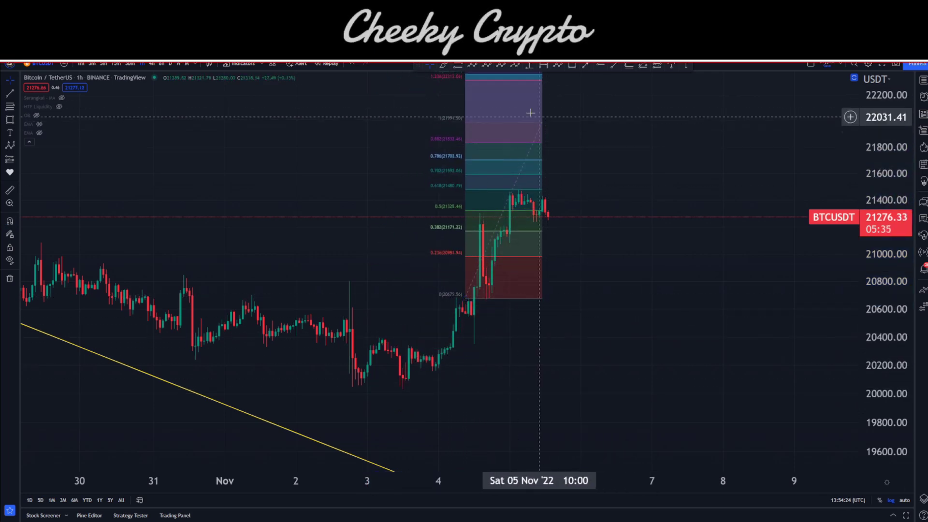
click(482, 125)
key(Delete)
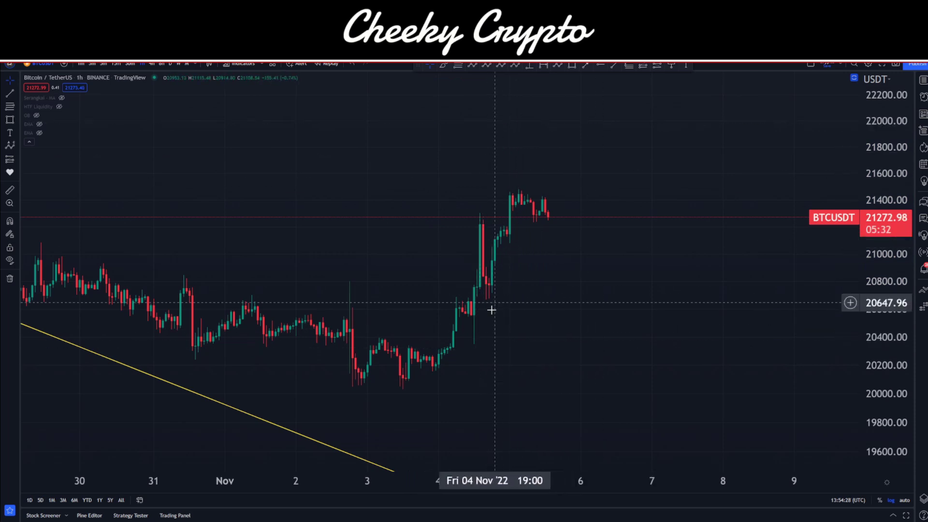
click(457, 65)
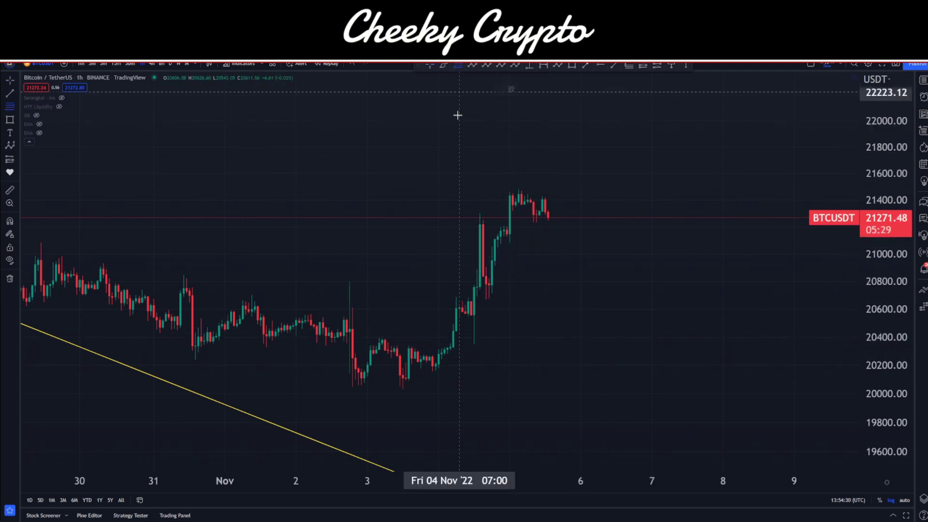
click(455, 297)
click(401, 389)
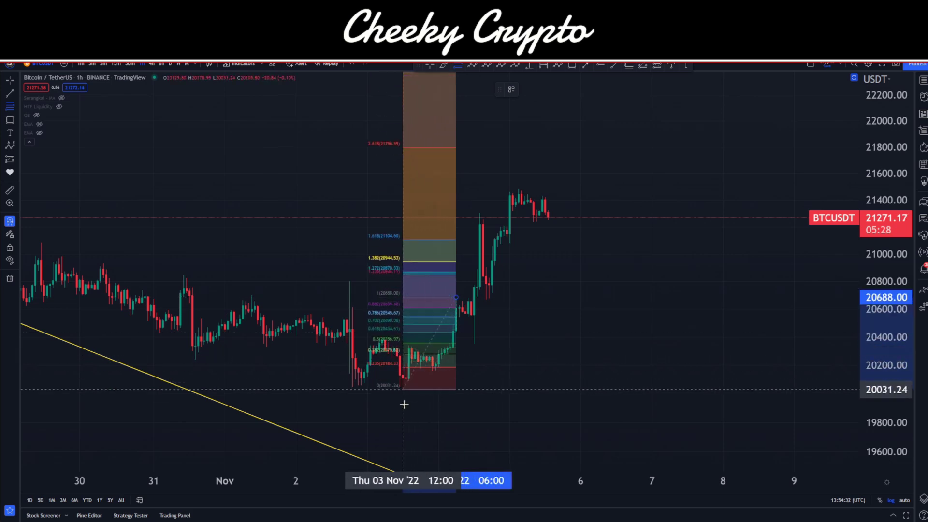
drag(421, 389, 471, 343)
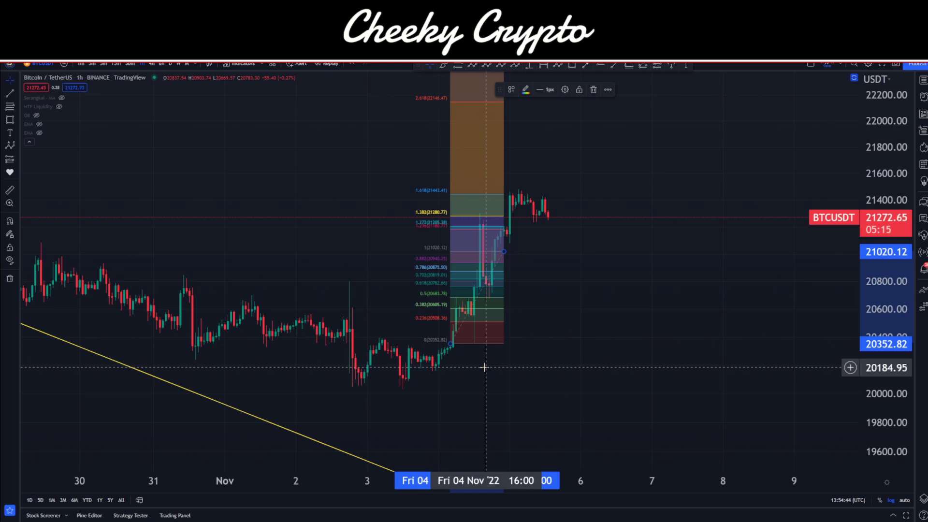
key(Delete)
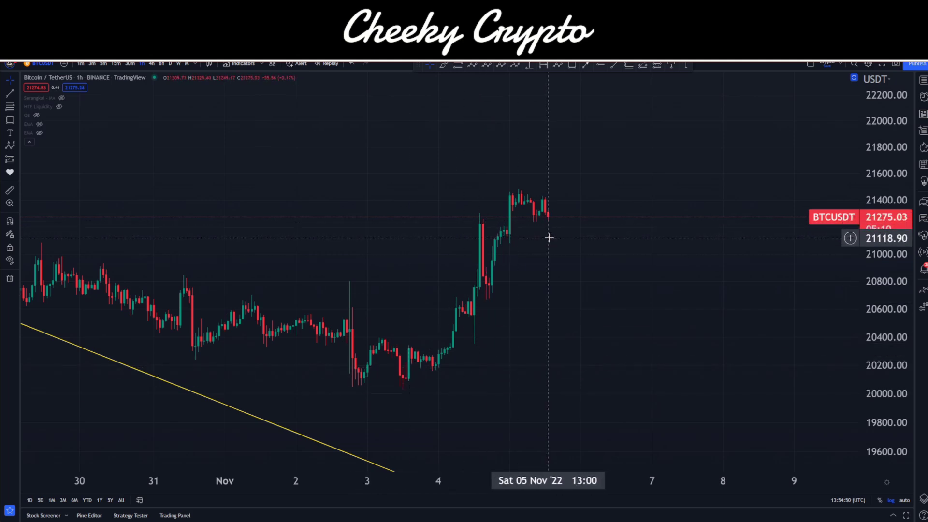
Zoom out and pan the 1h chart until the Demand zone near 16478 shows below the wave count.
scroll(601, 251, down, 10)
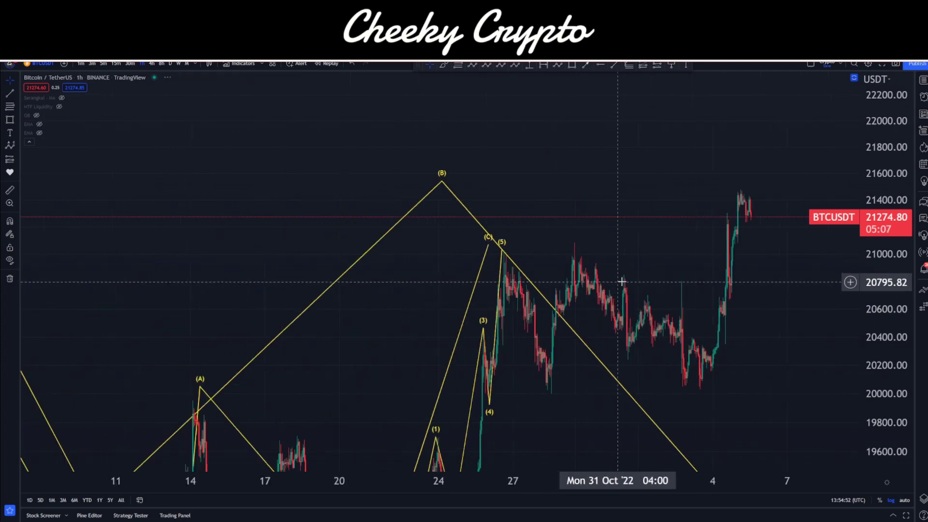
scroll(621, 281, down, 8)
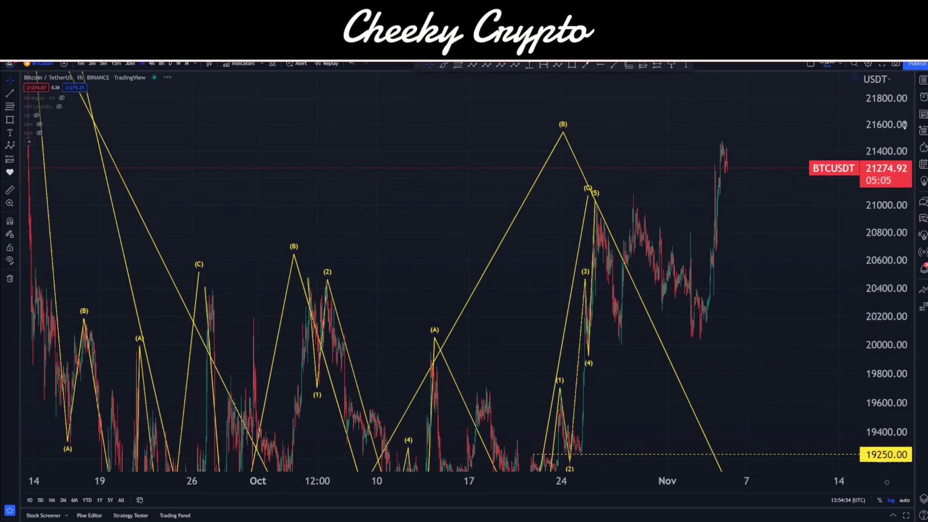
scroll(768, 412, down, 6)
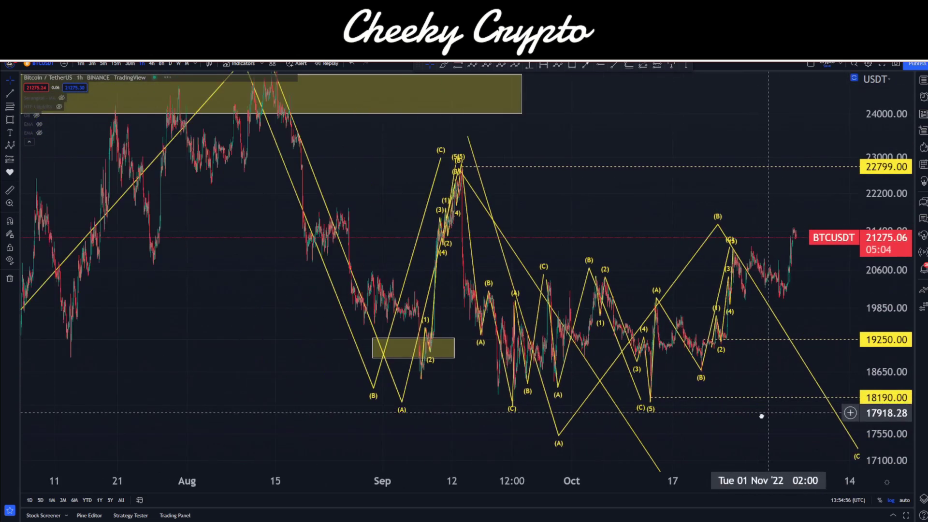
drag(768, 412, 567, 395)
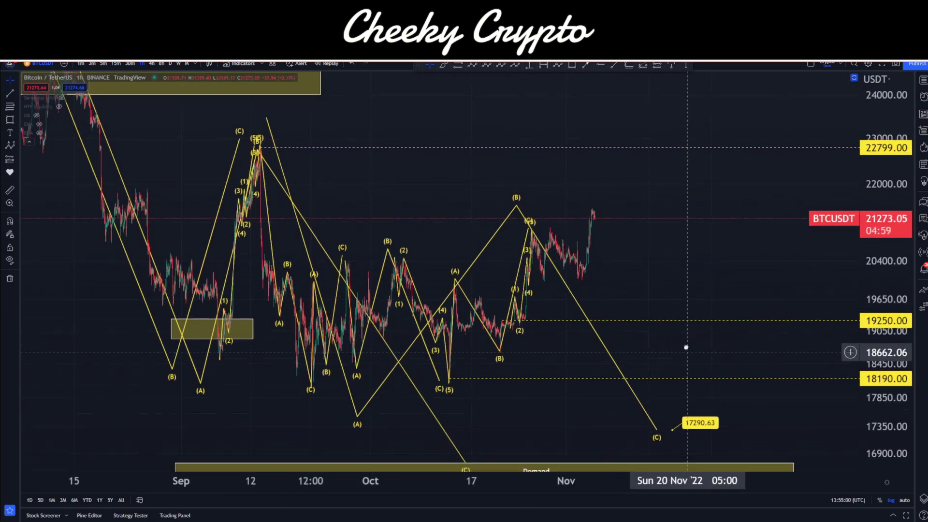
drag(686, 347, 637, 224)
drag(526, 347, 565, 303)
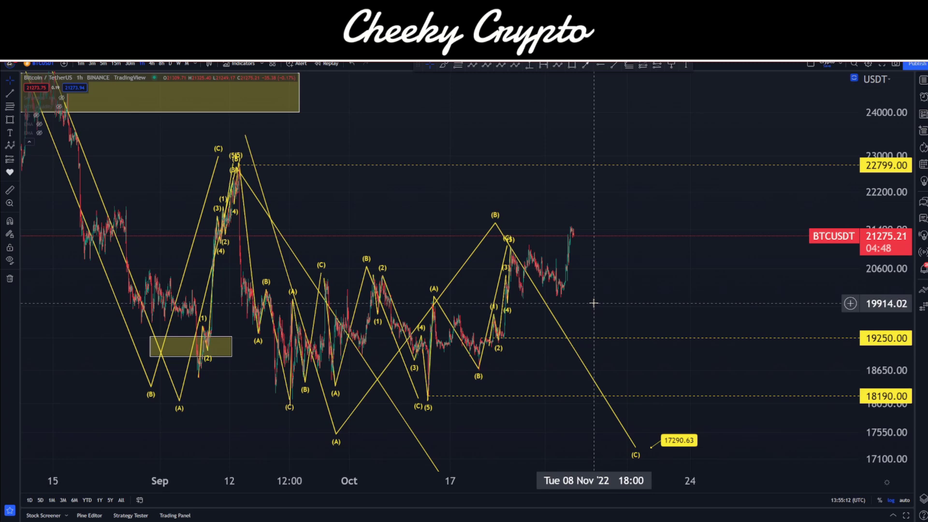
drag(654, 289, 679, 260)
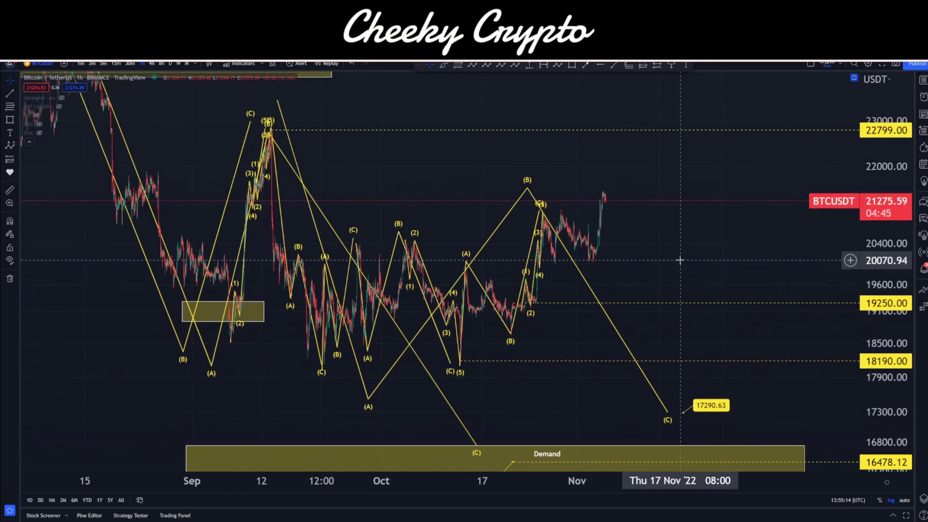
Switch to 1W, frame the 2020–2022 weekly candles, and restore the volume and sRSI panes.
click(177, 64)
scroll(594, 270, down, 5)
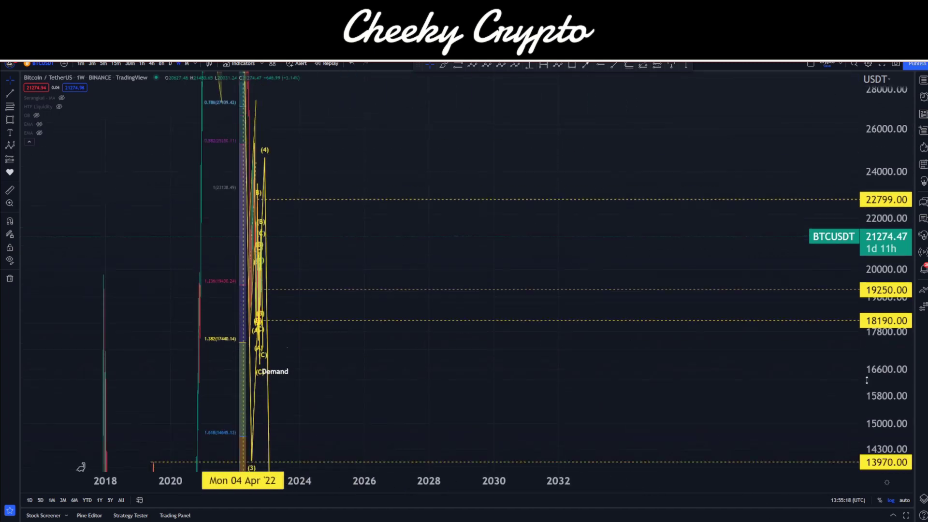
drag(866, 380, 867, 425)
drag(346, 219, 760, 205)
scroll(778, 205, up, 6)
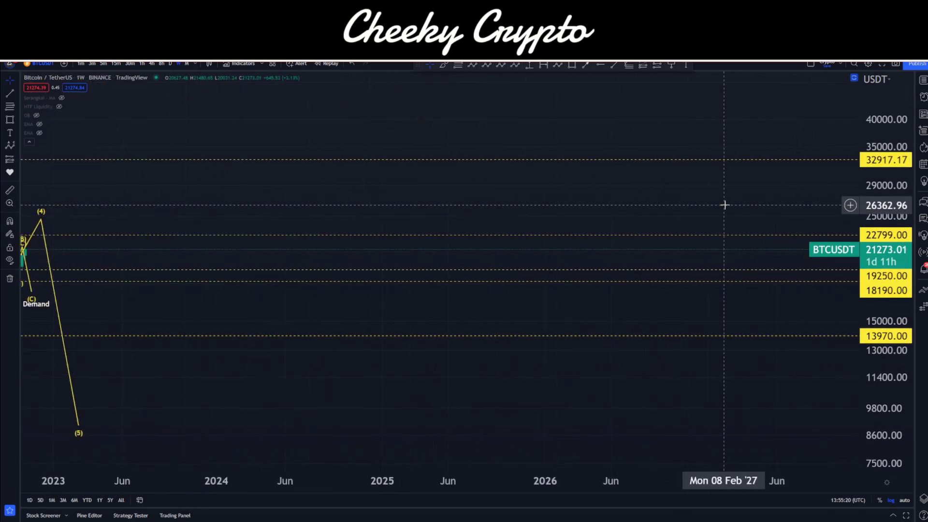
drag(195, 192, 771, 178)
scroll(582, 209, up, 5)
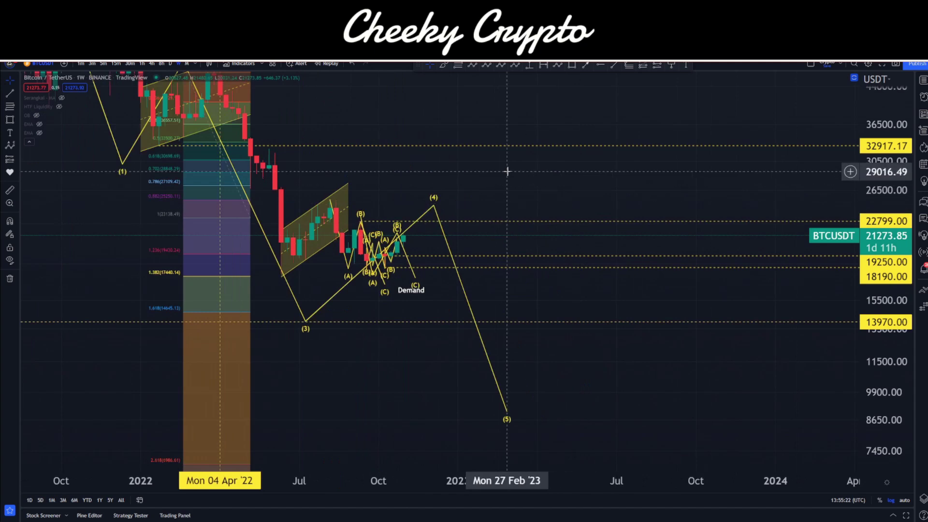
double_click(507, 171)
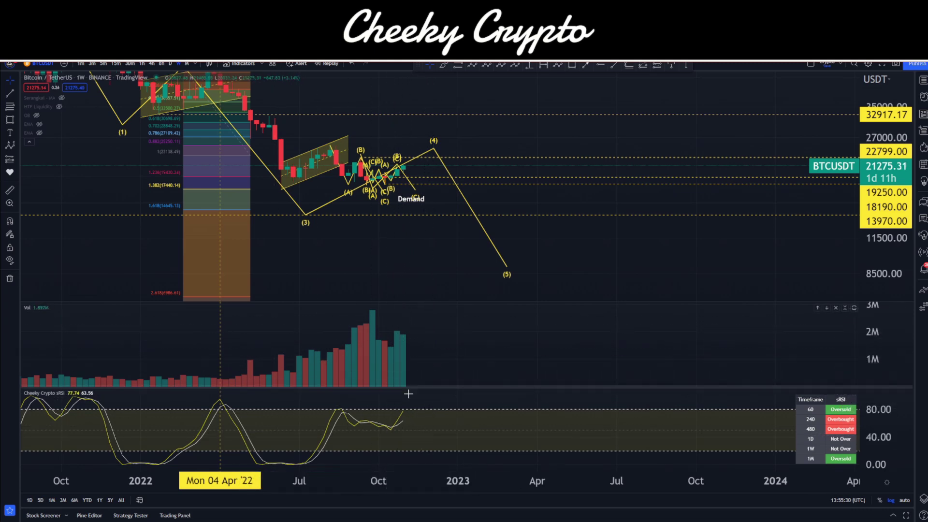
Zoom out and draw a falling trend line over the recent weekly price swing.
scroll(393, 413, down, 1)
scroll(394, 413, down, 1)
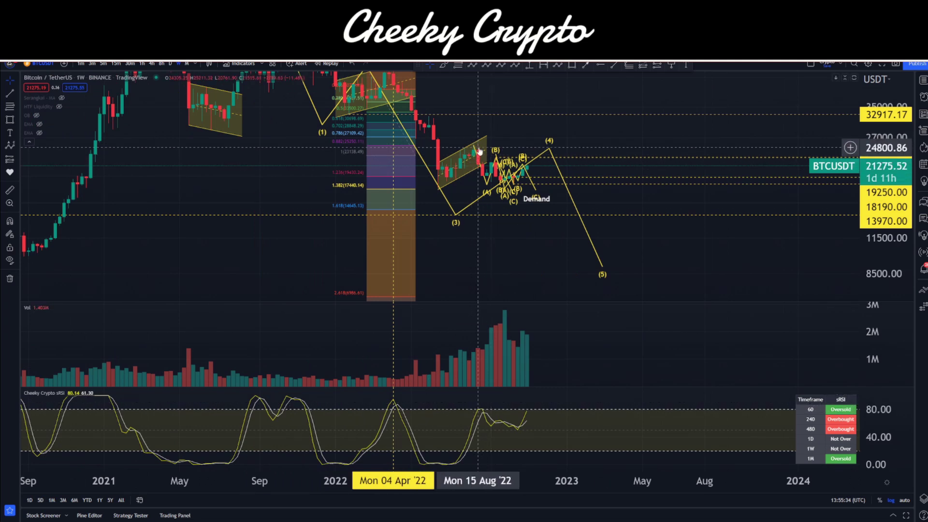
click(614, 64)
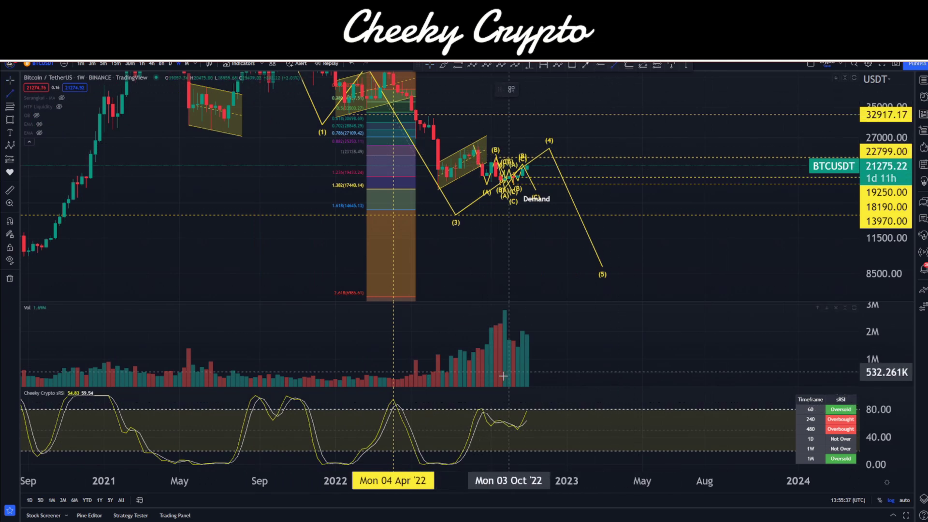
click(469, 139)
click(545, 170)
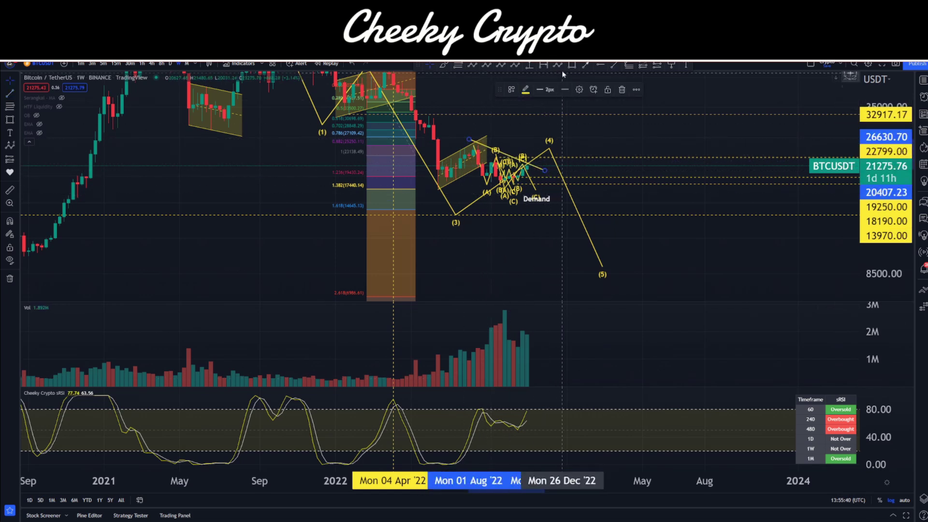
Draw a second trend line across the sRSI oscillator pane.
click(612, 66)
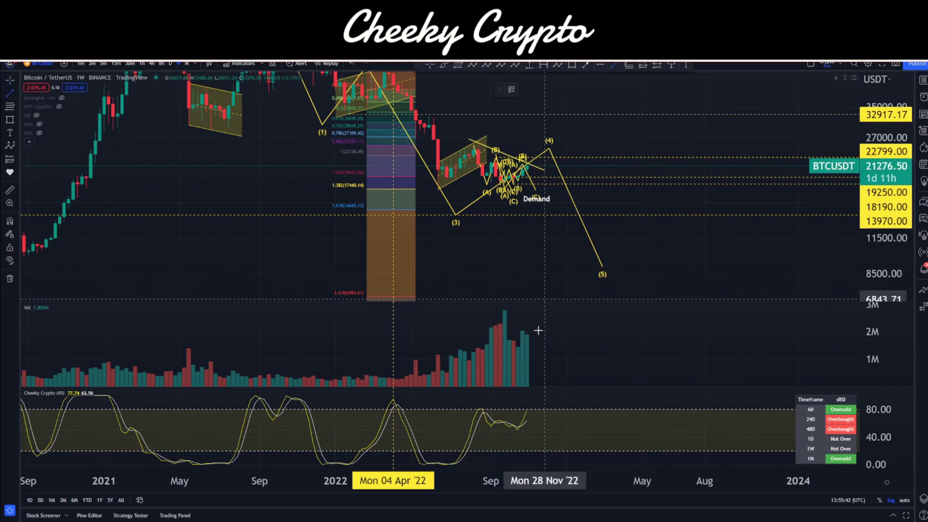
click(460, 409)
click(539, 401)
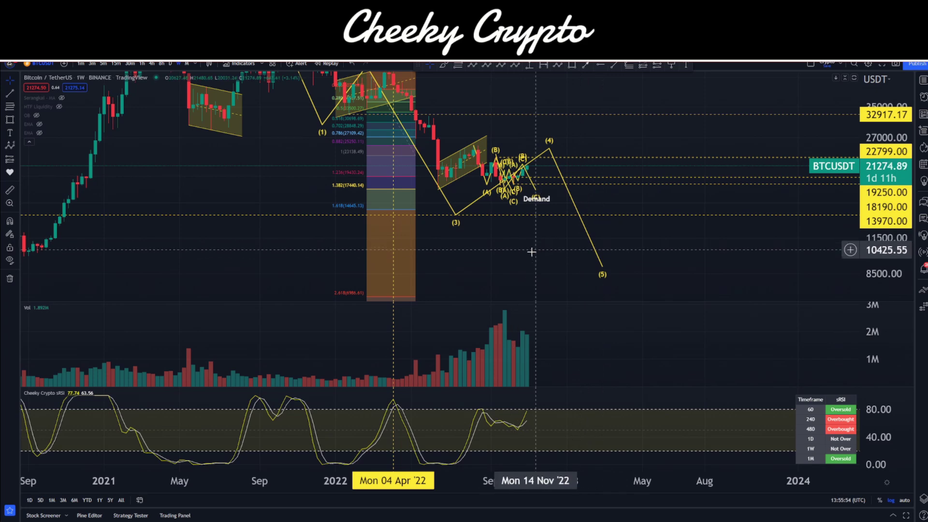
drag(532, 251, 612, 276)
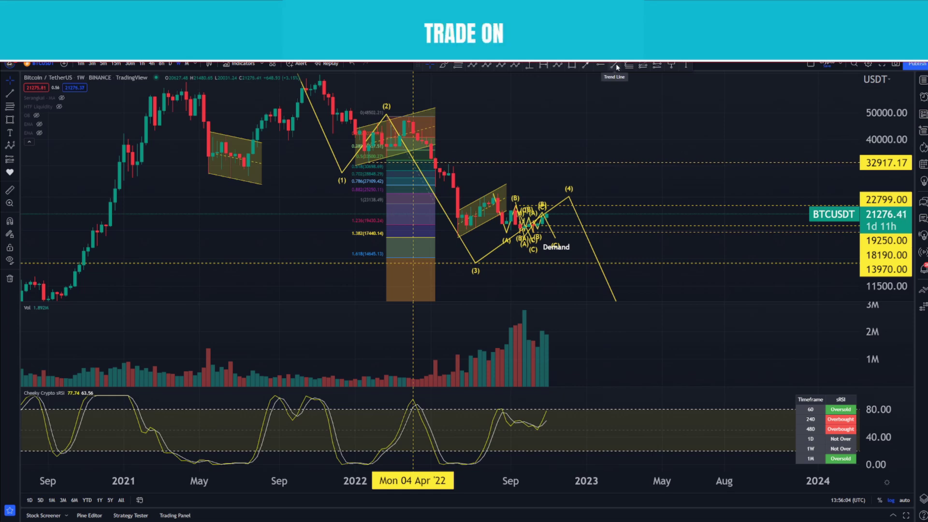
Draw a test trend line from near the 2022 top, then discard it.
click(615, 63)
click(568, 120)
click(421, 116)
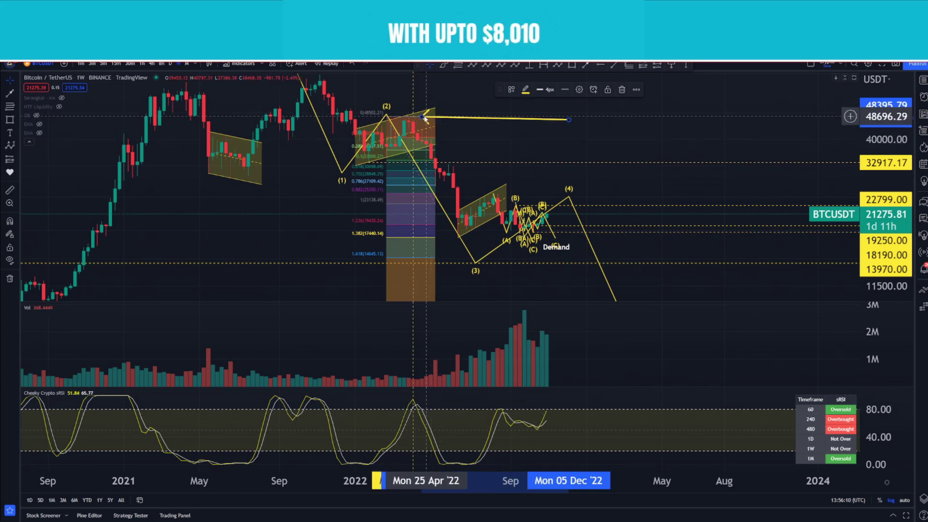
drag(425, 118, 550, 179)
key(Escape)
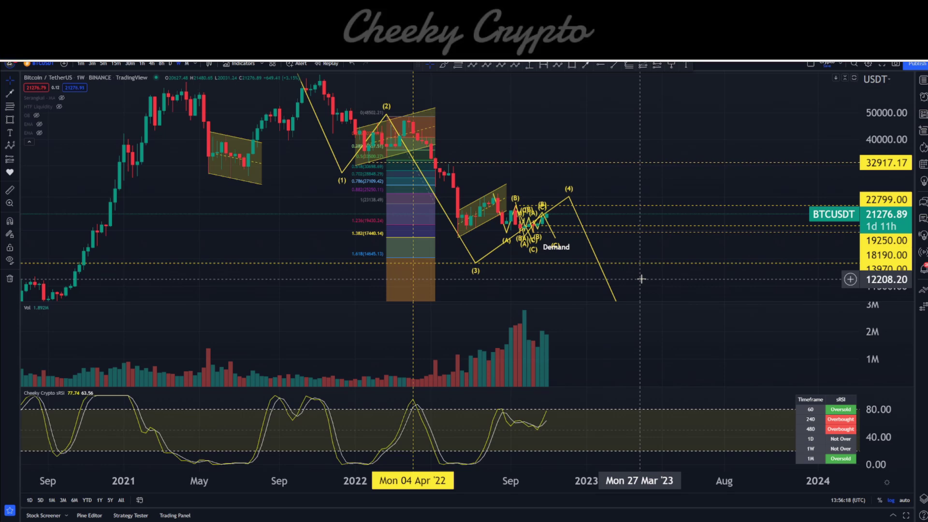
Maximize the weekly price pane and compress the price scale to fit all candles.
double_click(590, 186)
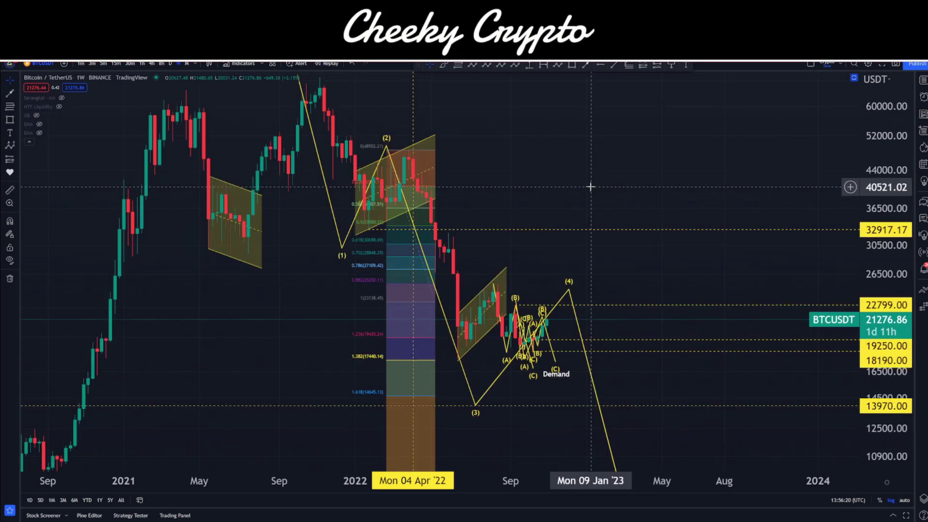
drag(621, 266, 652, 196)
drag(884, 126, 883, 193)
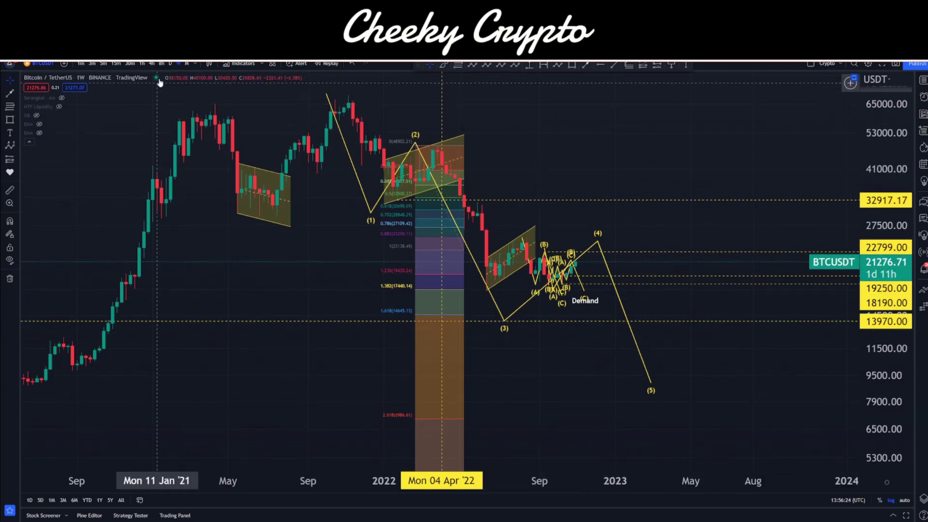
Switch to the 1D timeframe, then place and delete a trial Elliott (0)-(A)-(B)-(C) correction.
click(170, 64)
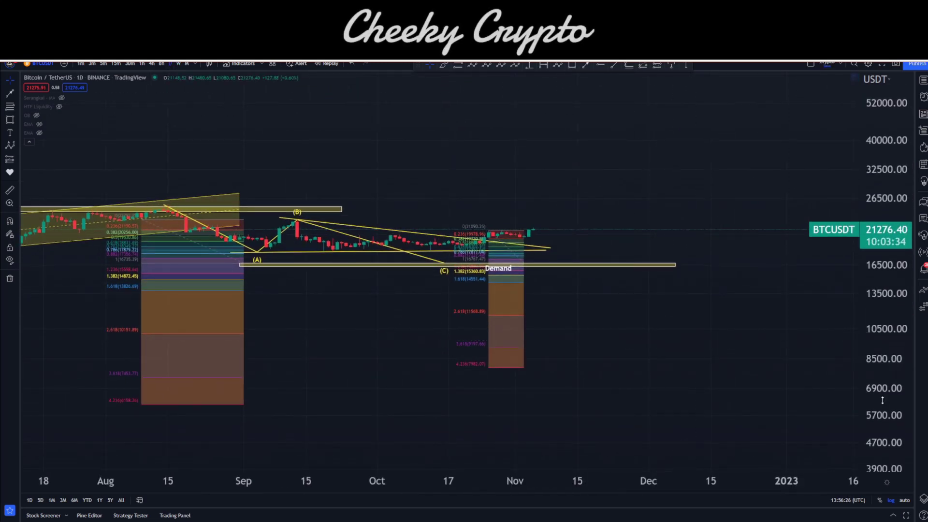
scroll(773, 382, down, 3)
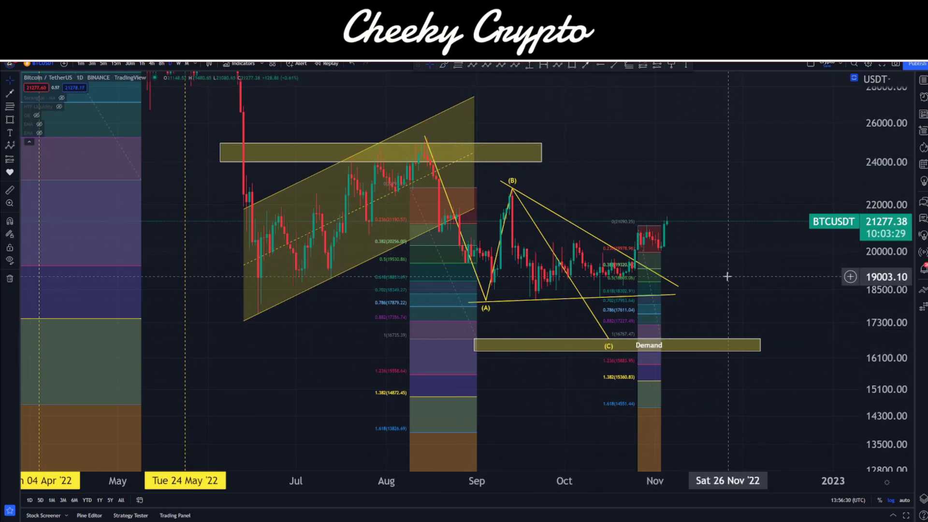
click(472, 64)
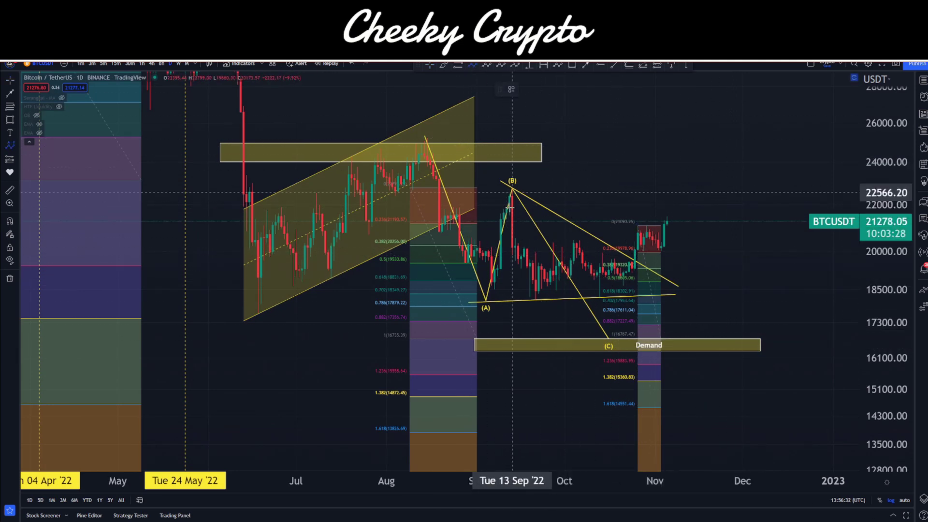
click(486, 186)
click(530, 296)
click(634, 215)
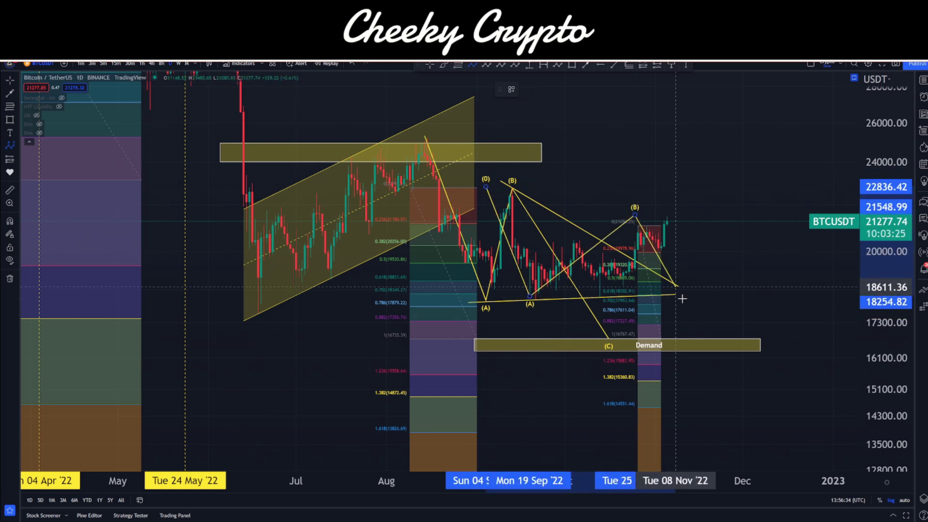
click(719, 329)
key(Delete)
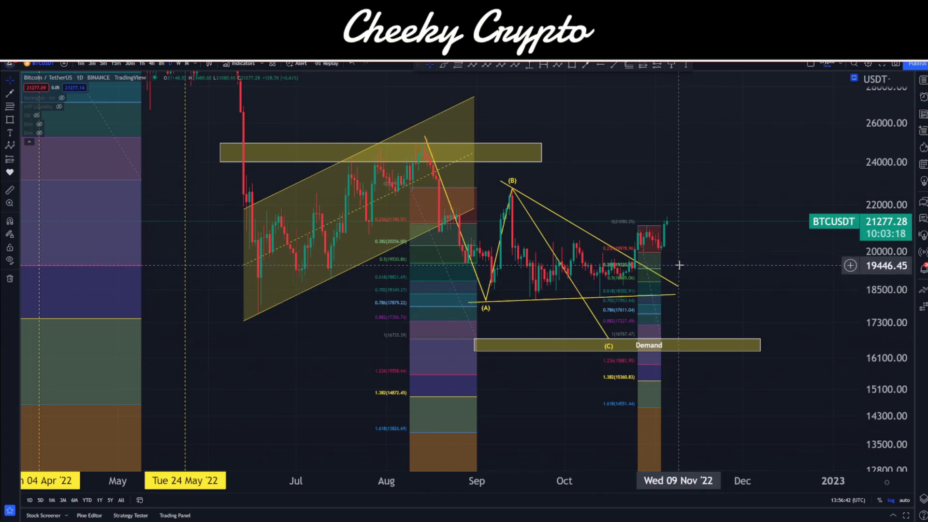
double_click(686, 262)
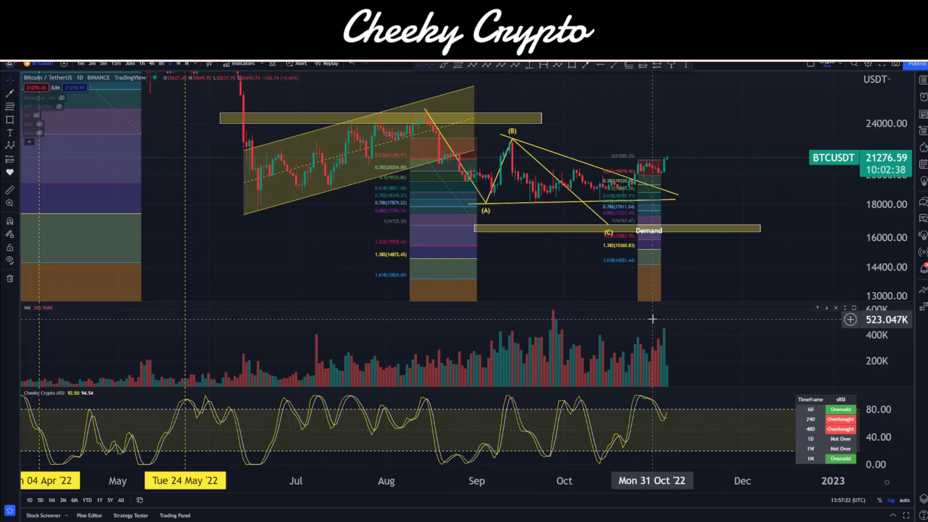
double_click(714, 143)
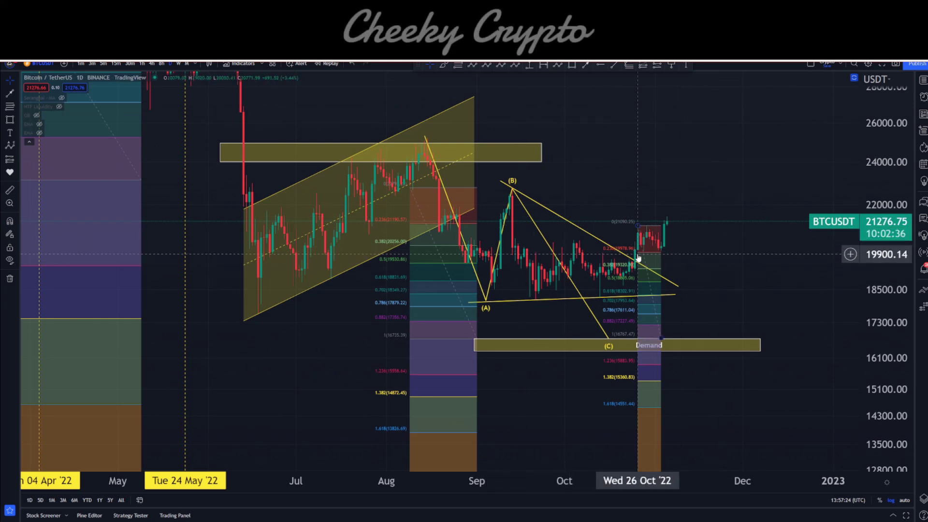